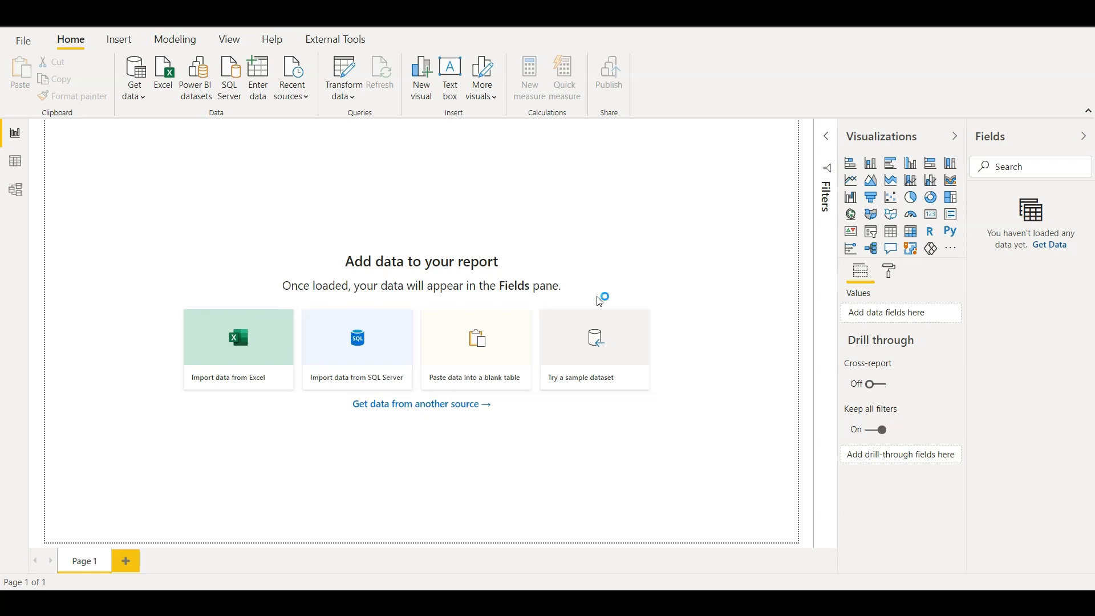
Create a new calculated table and name it Products in its formula.
click(977, 588)
click(174, 39)
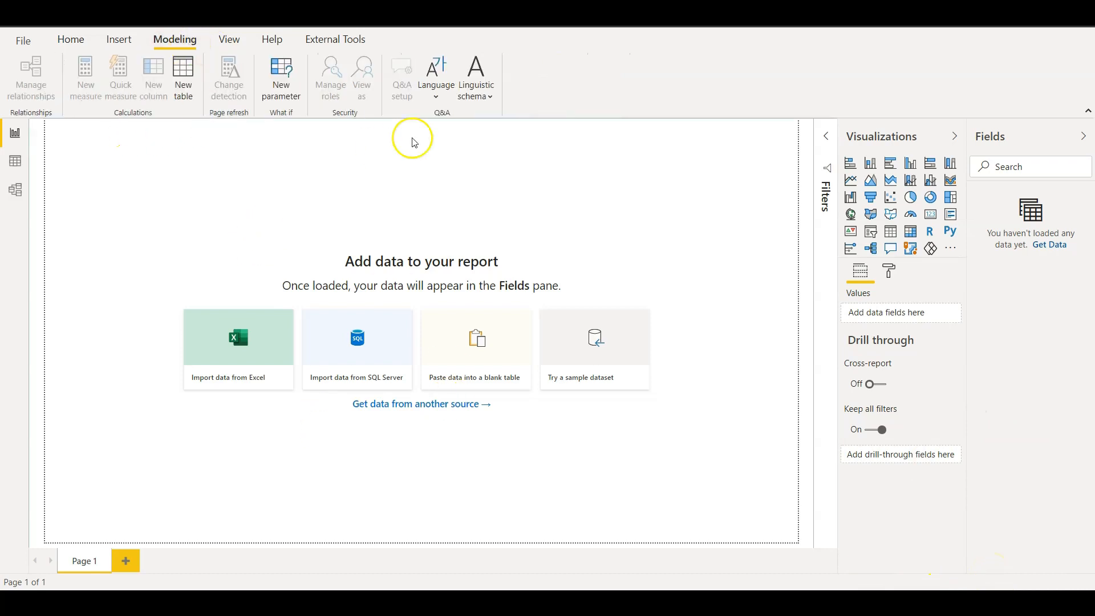
click(176, 73)
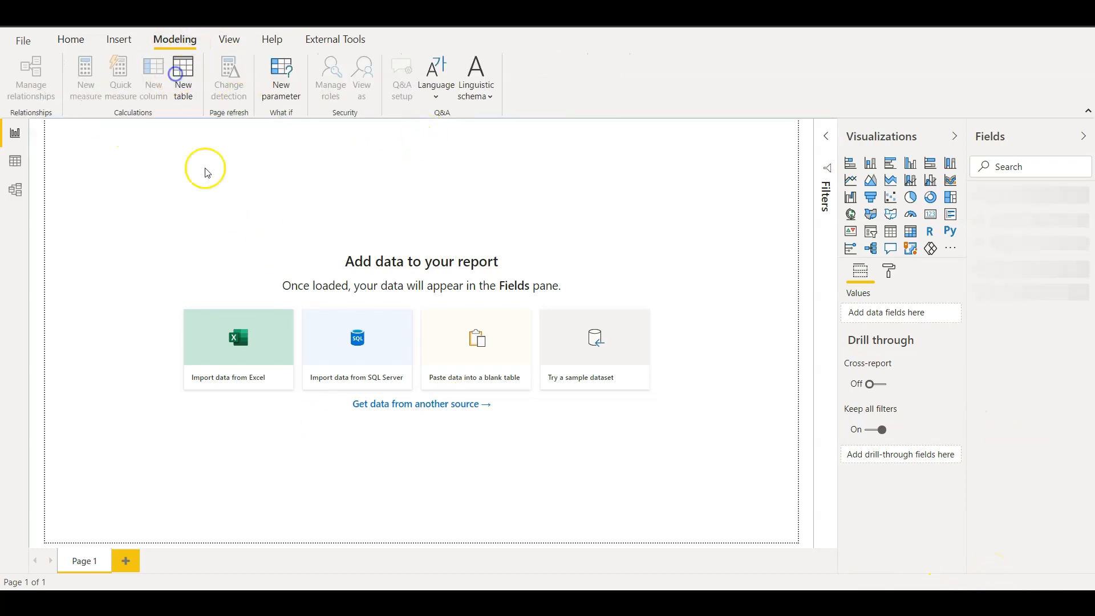
click(169, 130)
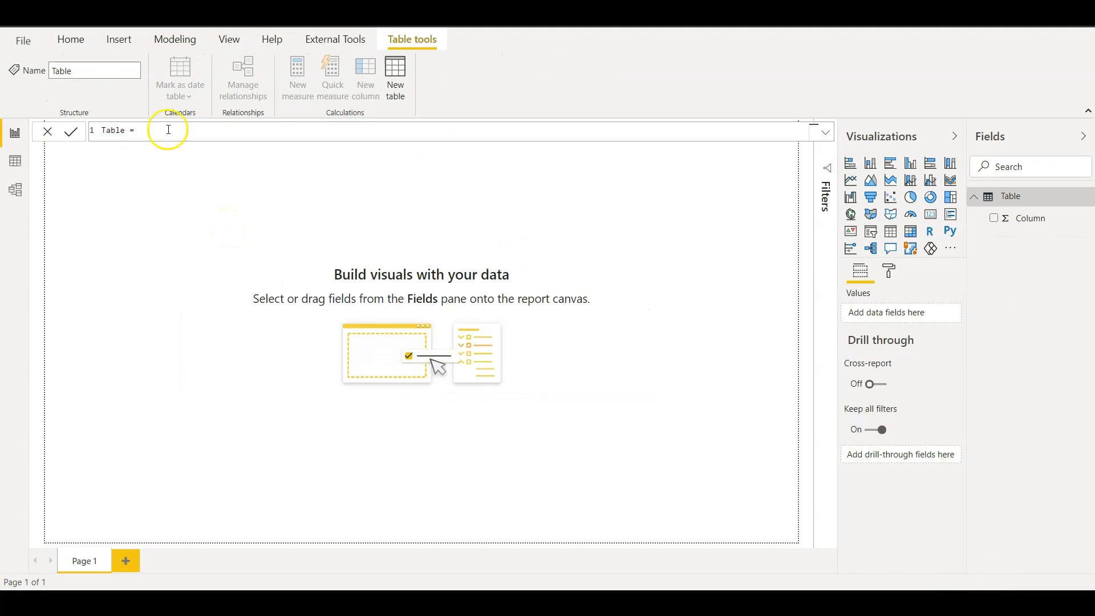
double_click(103, 133)
text(Products)
Define the Products table with the constructor {1,2} and show its rows in Data view.
key(Right)
key(Right)
text({})
click(143, 209)
text(1,2)
key(Return)
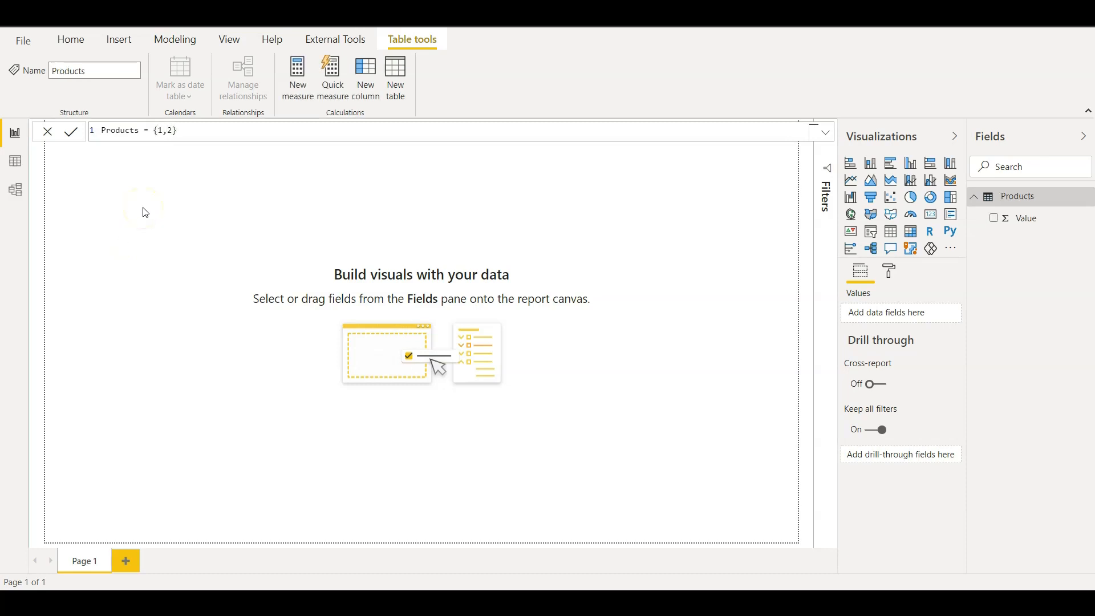
click(15, 162)
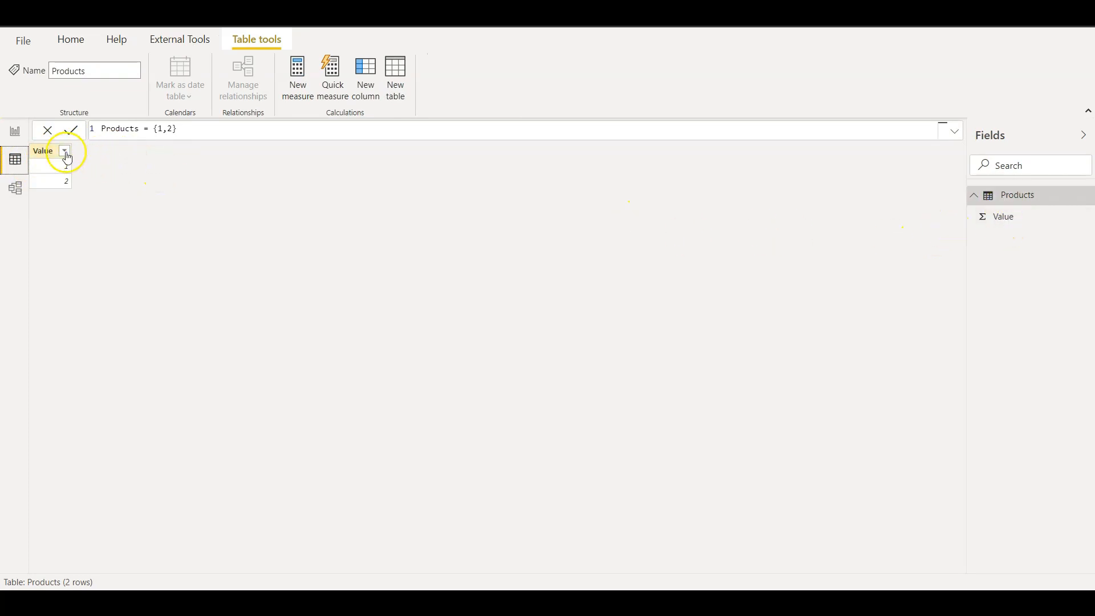
Wrap the values in parentheses so the Products formula reads {(1,2)}, and commit it.
click(160, 128)
text(()
key(Right)
key(Right)
key(Right)
text())
key(Return)
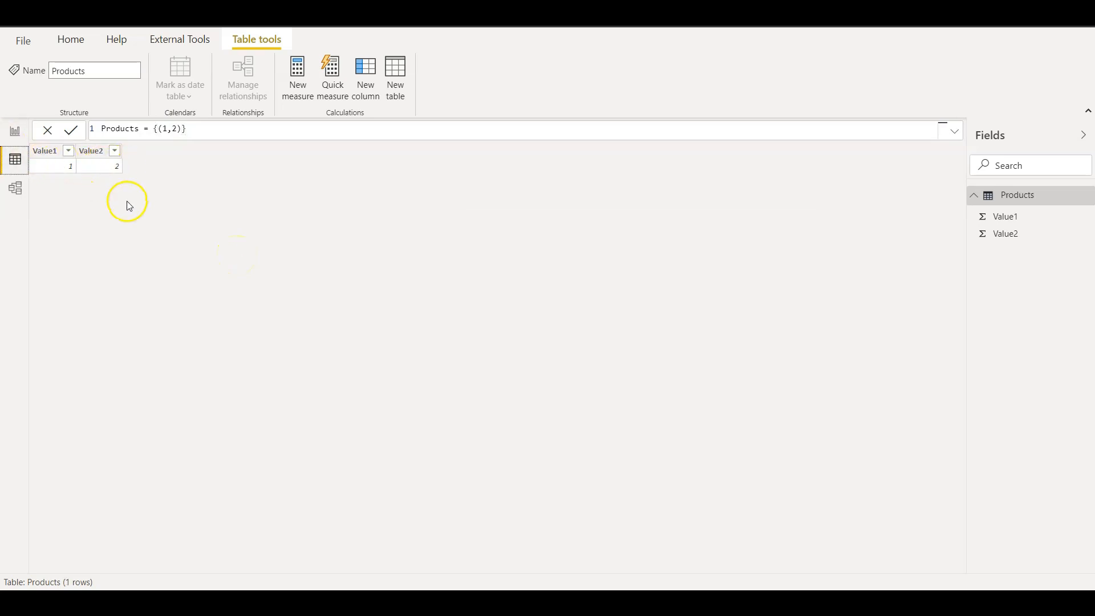
Add a second row (3,4) to the Products table constructor and commit the formula.
click(167, 128)
text(,())
key(Left)
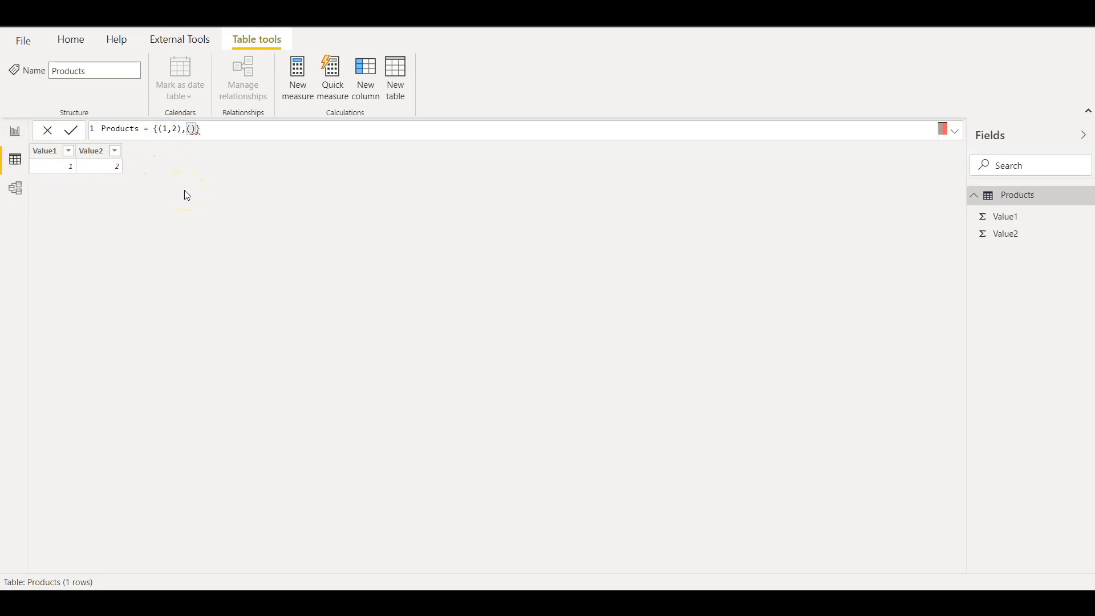
text(3,4)
key(Return)
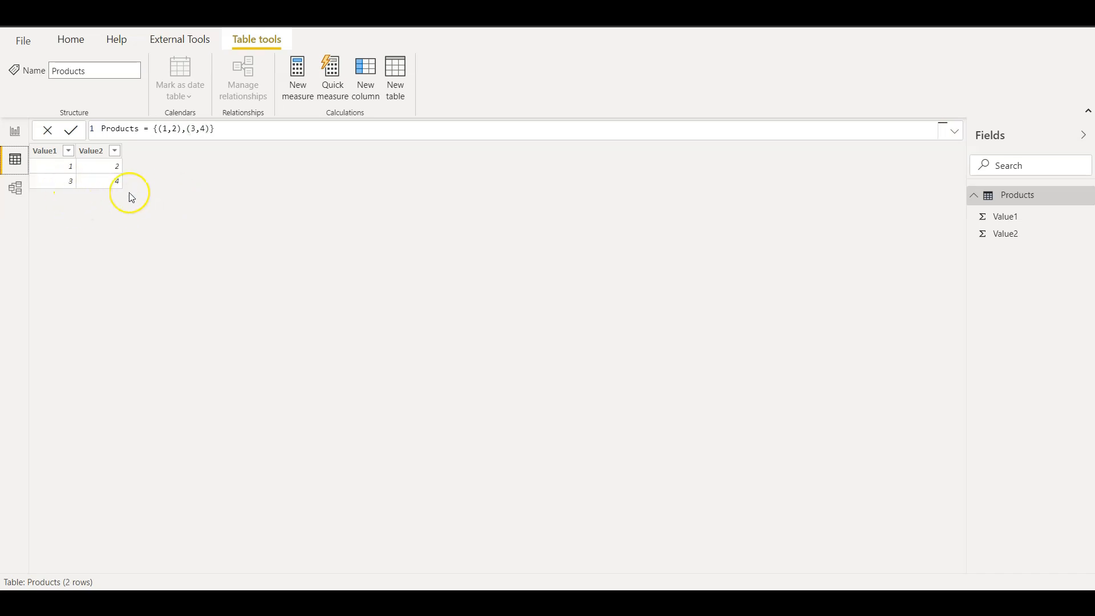
Replace the two numeric rows inside the braces with three empty parenthesised tuples separated by commas.
click(161, 128)
drag(161, 129, 180, 129)
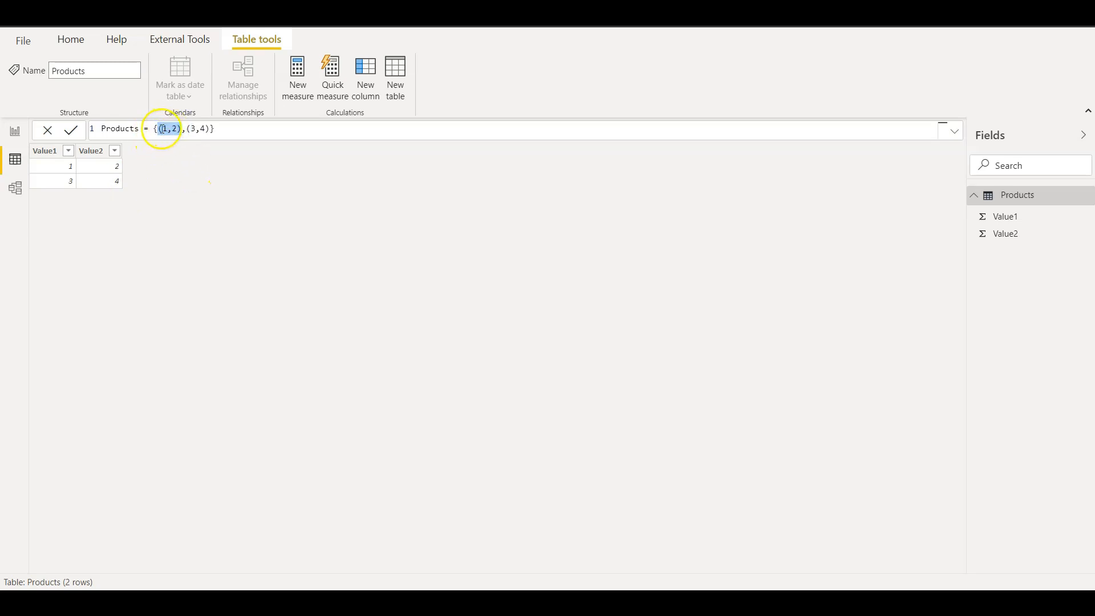
double_click(184, 129)
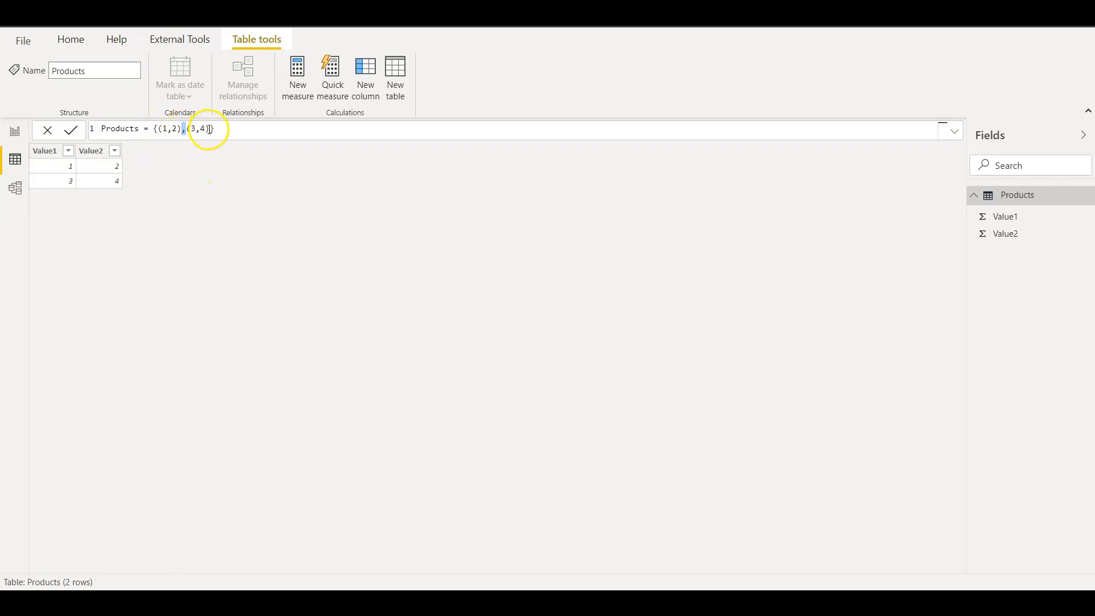
click(210, 129)
drag(211, 128, 161, 130)
key(BackSpace)
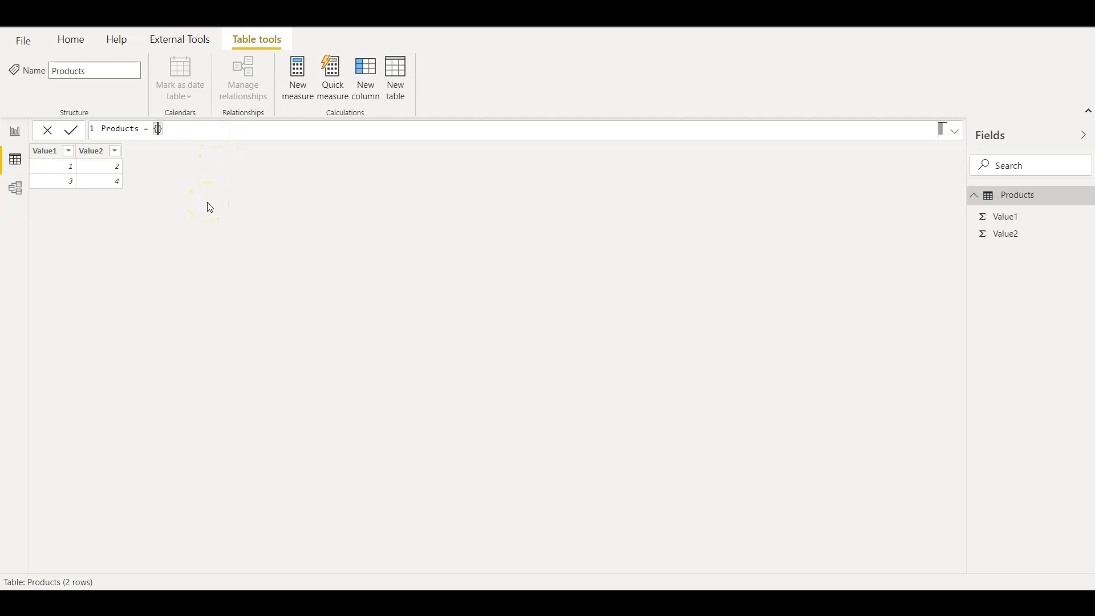
text(()
text(),(),())
key(Left)
key(Left)
key(Left)
key(Left)
key(Left)
key(Left)
key(Left)
text(Type)
key(BackSpace)
key(BackSpace)
key(BackSpace)
key(BackSpace)
Enter the text value "Bike type A" in double quotes, followed by a comma, in the first tuple.
text(Biketype A,)
key(BackSpace)
text("")
key(Left)
key(Left)
key(BackSpace)
key(BackSpace)
key(BackSpace)
key(BackSpace)
key(BackSpace)
key(BackSpace)
key(BackSpace)
key(BackSpace)
key(BackSpace)
key(BackSpace)
key(Right)
text(Bike type A)
key(Right)
key(Right)
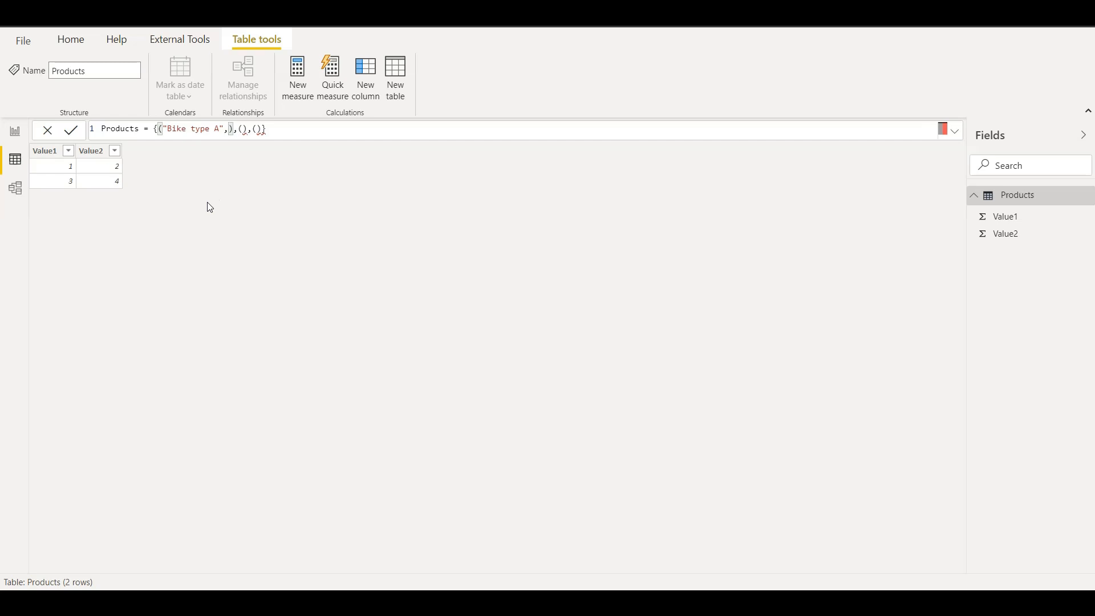
Complete the first tuple with the number 1 and the text value "$100", and commit the formula.
text(1,10)
key(BackSpace)
key(BackSpace)
text(")
click(227, 196)
text(100)
key(Left)
key(Left)
key(Left)
text($)
key(Return)
Copy the contents of the first tuple into the second and third empty tuples.
drag(268, 129, 166, 130)
key(ctrl+c)
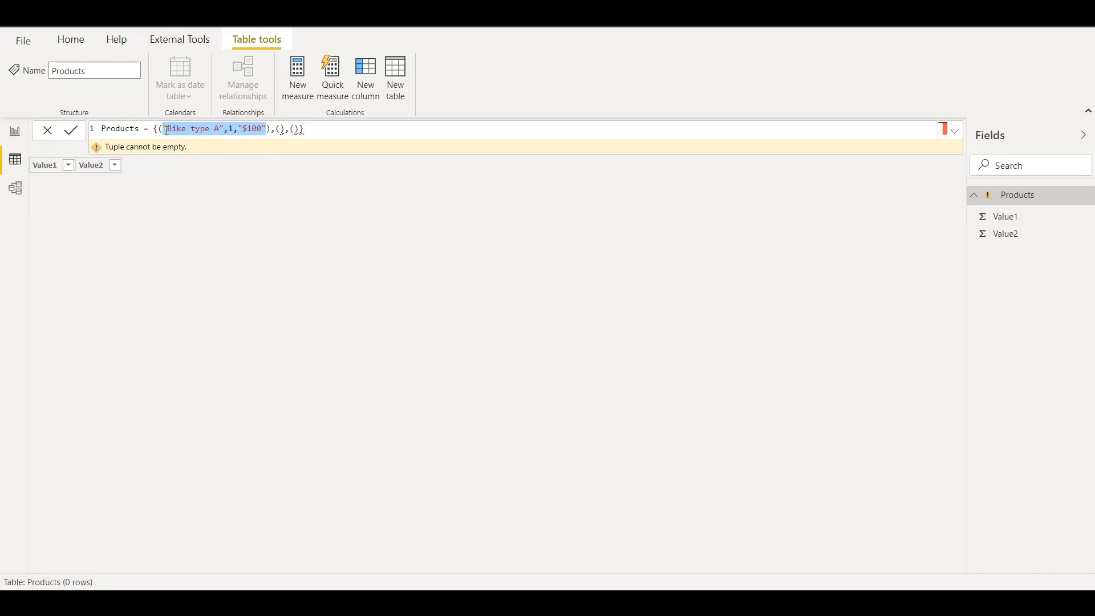
click(280, 129)
key(ctrl+v)
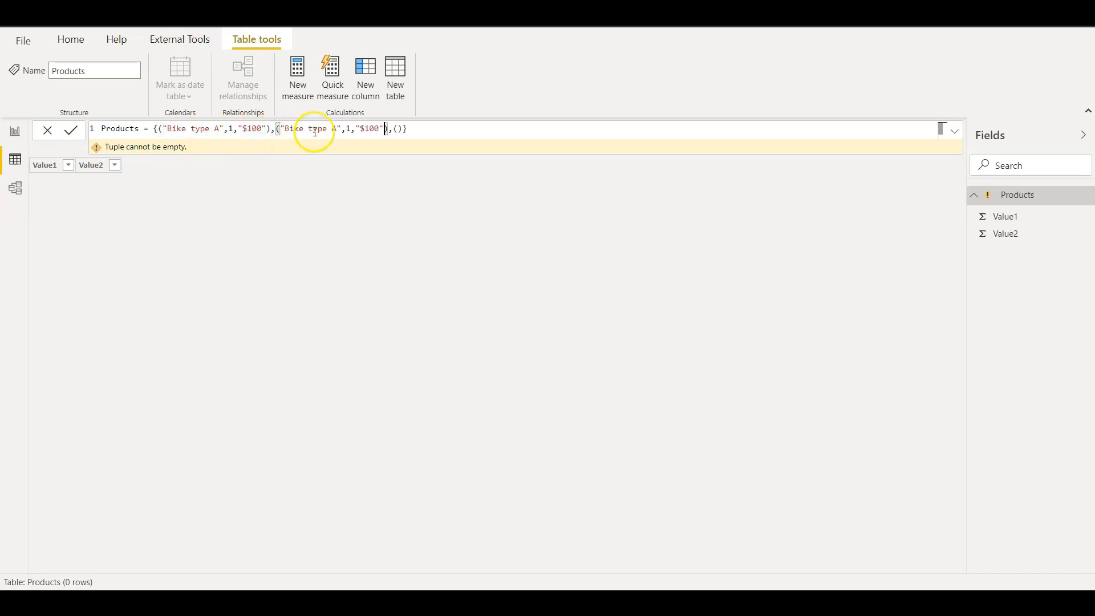
click(395, 129)
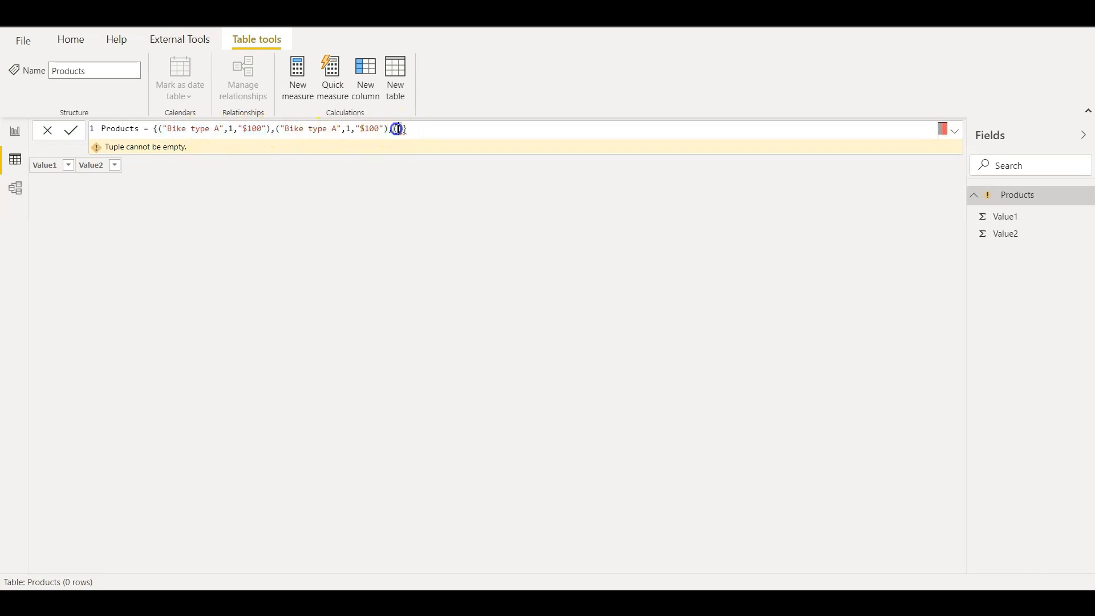
key(ctrl+v)
Change the second tuple to "Bike type B",2,"$200".
click(336, 129)
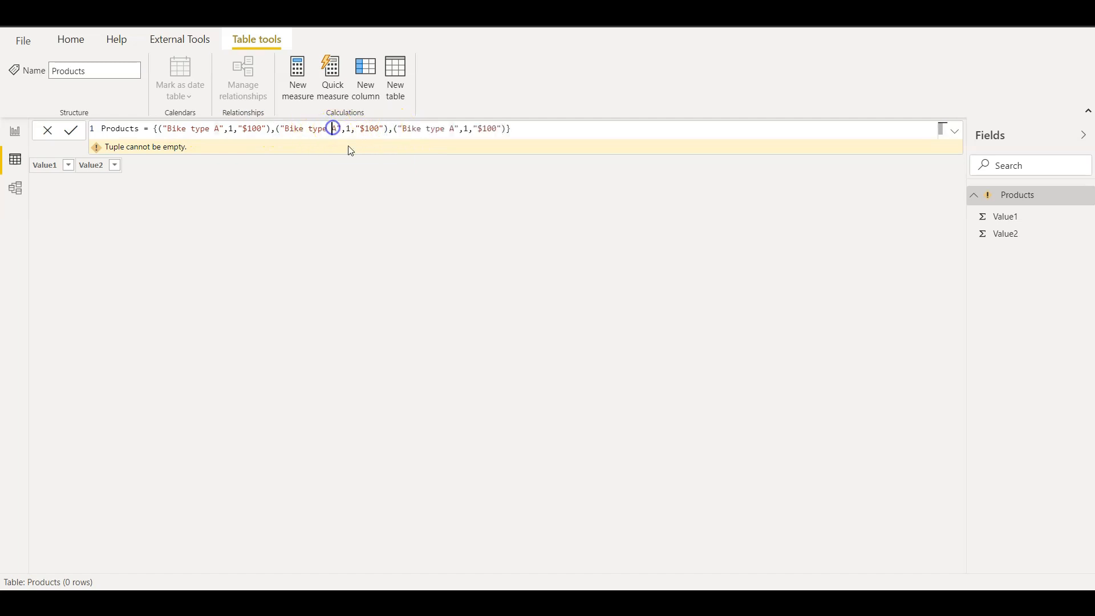
key(BackSpace)
text(B)
key(Right)
key(Right)
key(Right)
key(Right)
key(Right)
key(Right)
key(BackSpace)
text(2)
key(Left)
key(Left)
key(Left)
key(BackSpace)
text(2)
Change the third tuple to "Bike type C",3,"$300" and commit the Products formula.
key(Right)
key(Right)
key(Right)
key(Right)
key(Right)
key(Right)
key(Right)
key(Right)
key(Right)
key(Right)
key(Right)
key(Right)
key(Right)
key(Right)
key(Right)
key(Right)
key(Right)
key(Right)
key(Right)
key(Right)
key(Right)
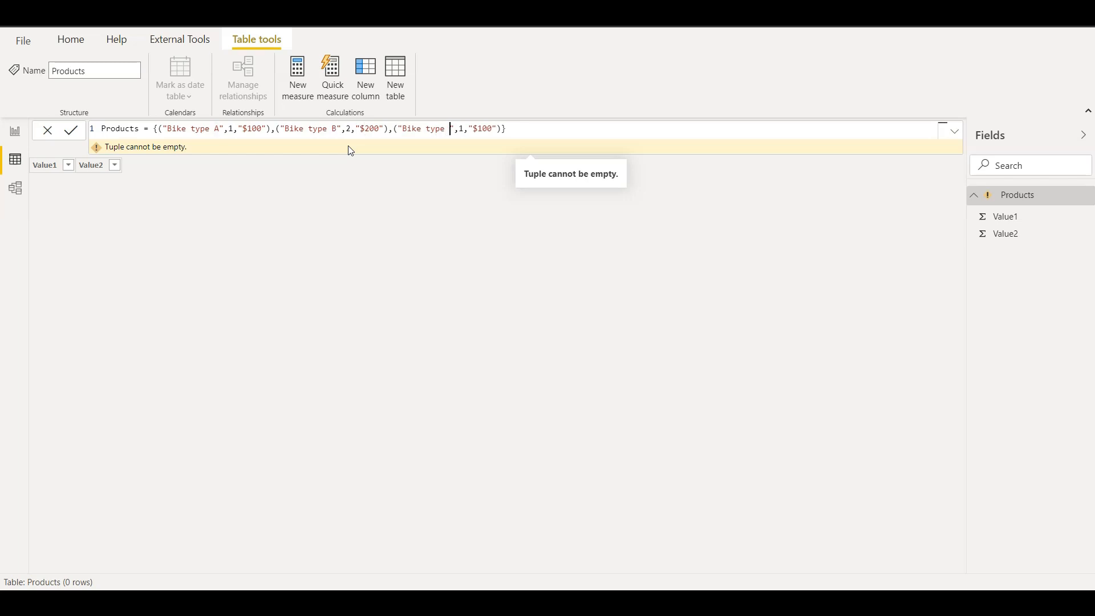
key(BackSpace)
text(C)
key(BackSpace)
text(3)
key(Right)
key(Right)
key(Right)
key(Right)
key(BackSpace)
text(3)
key(Return)
click(93, 237)
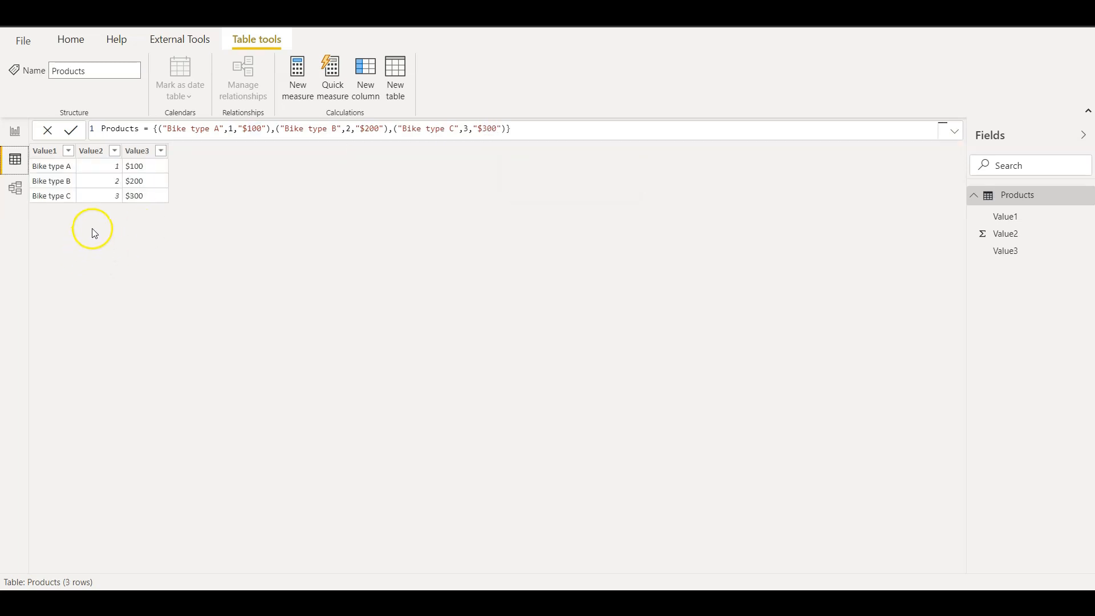